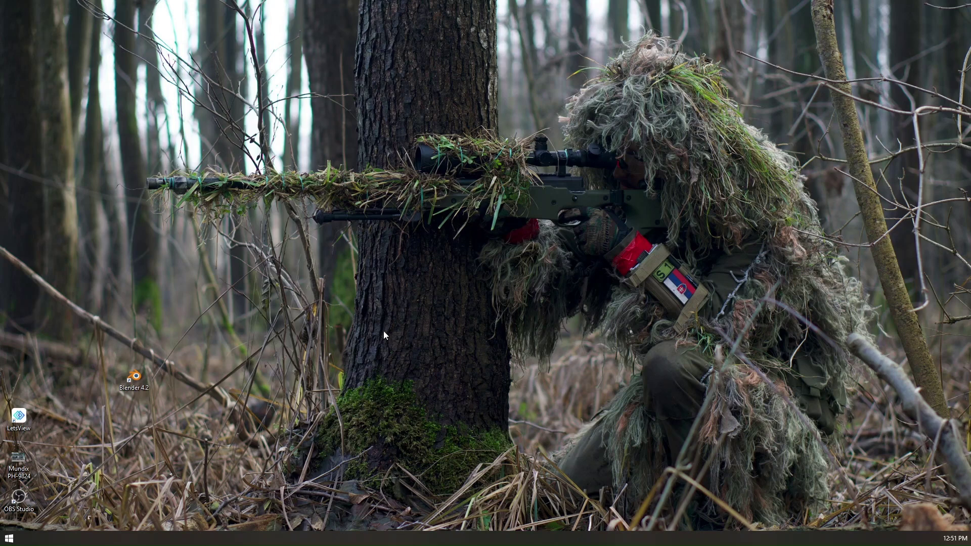
Refresh the desktop twice from its right-click menu.
right_click(384, 331)
click(407, 363)
right_click(407, 363)
click(435, 393)
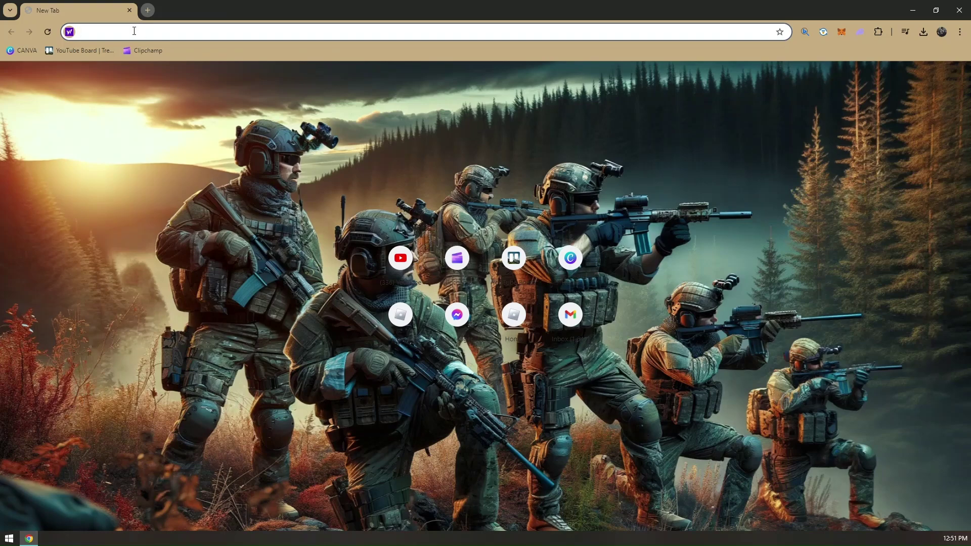
Search the web for 'open dll files' from Chrome's address bar.
text(open dll )
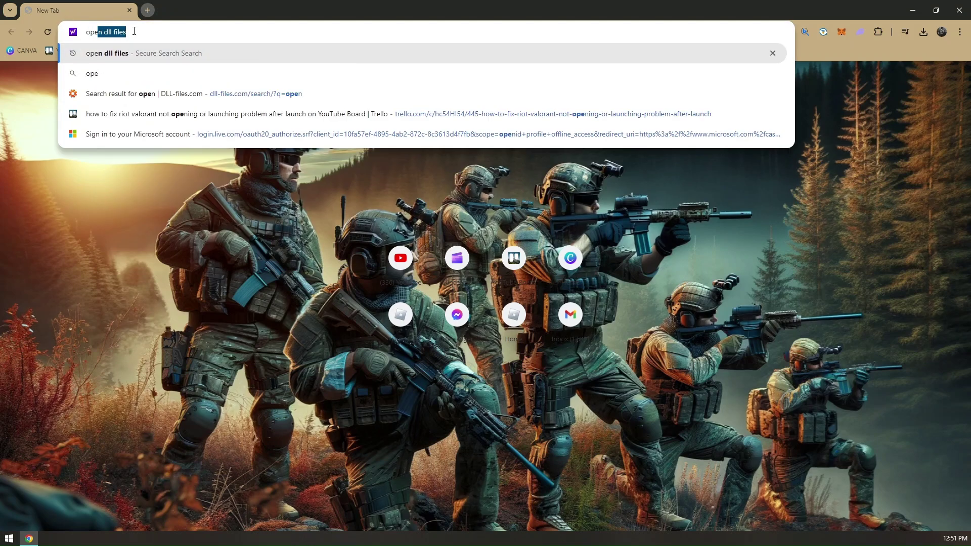
text(files)
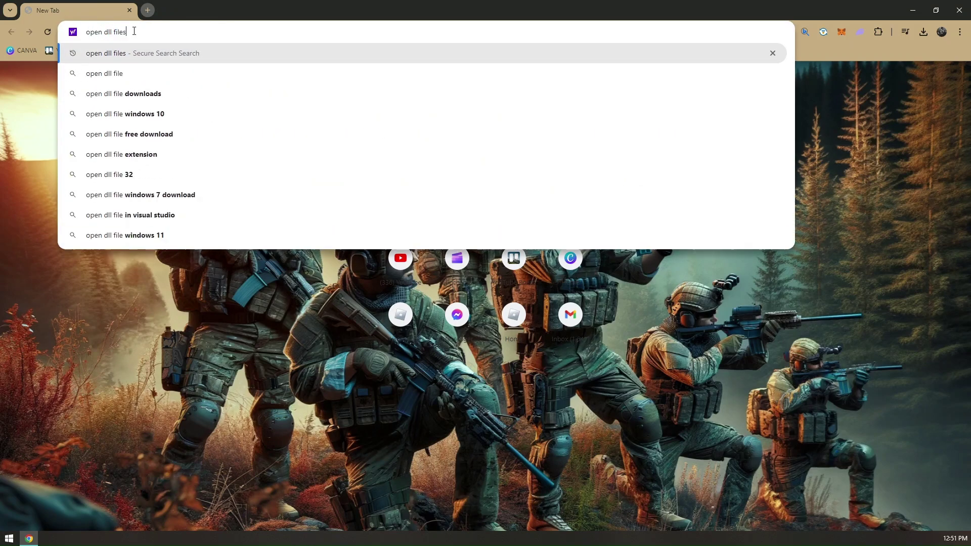
key(Return)
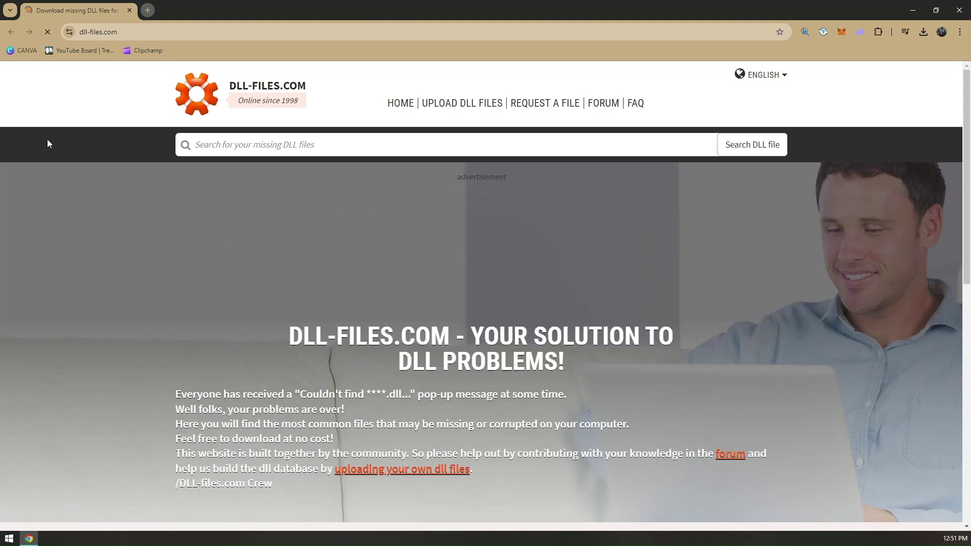
Search DLL-files.com for 'open' and scroll through the matching DLL list.
click(248, 142)
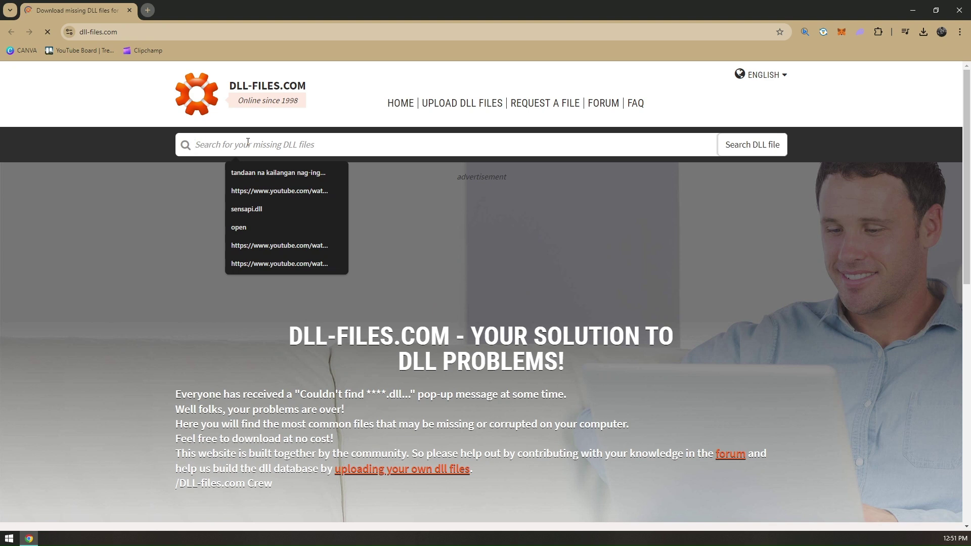
text(open)
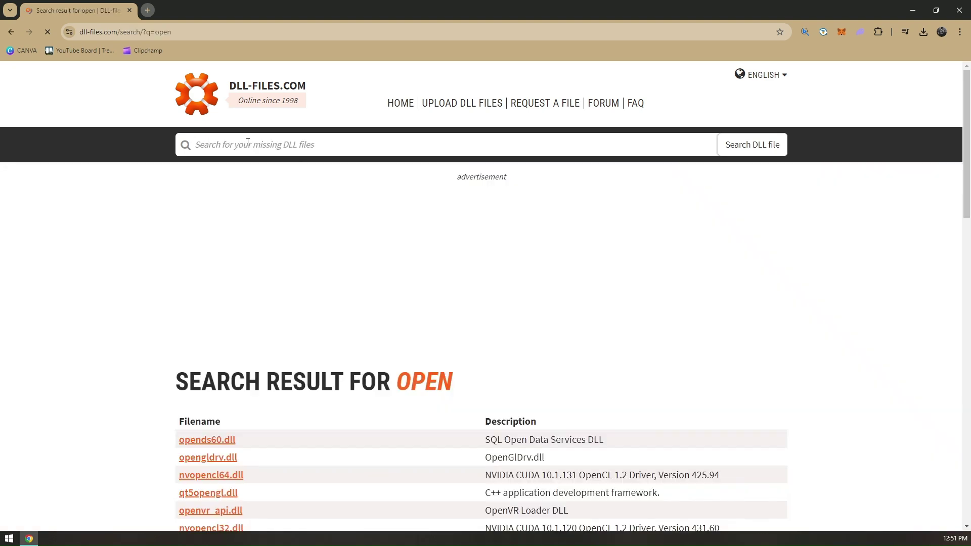
scroll(150, 393, down, 3)
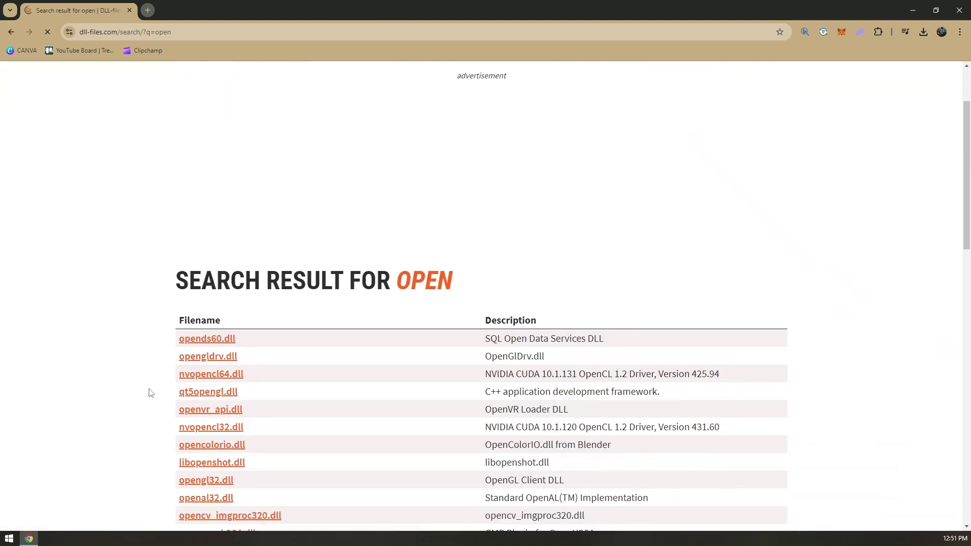
scroll(150, 392, down, 1)
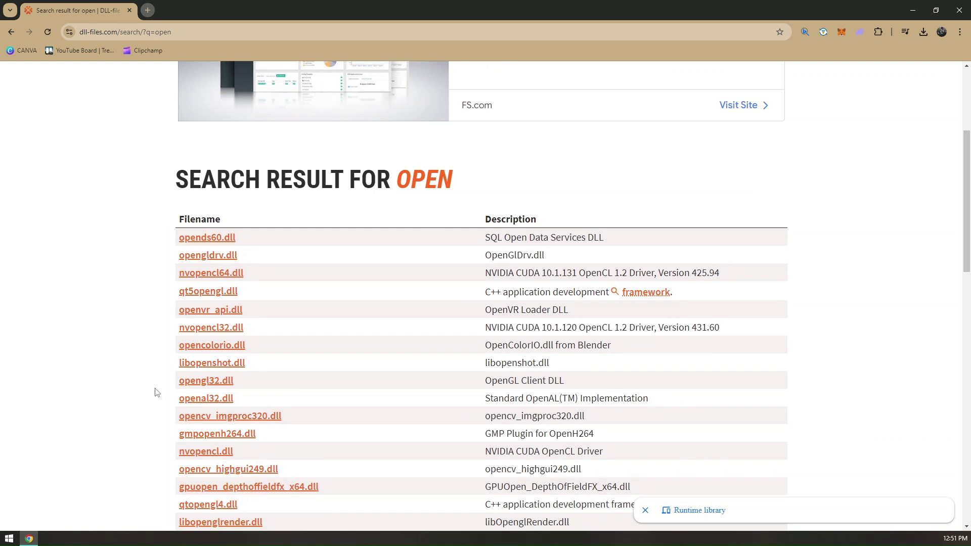
Open the openal32.dll page and scroll to the 32-bit 6.14.357.25 download entry.
click(194, 398)
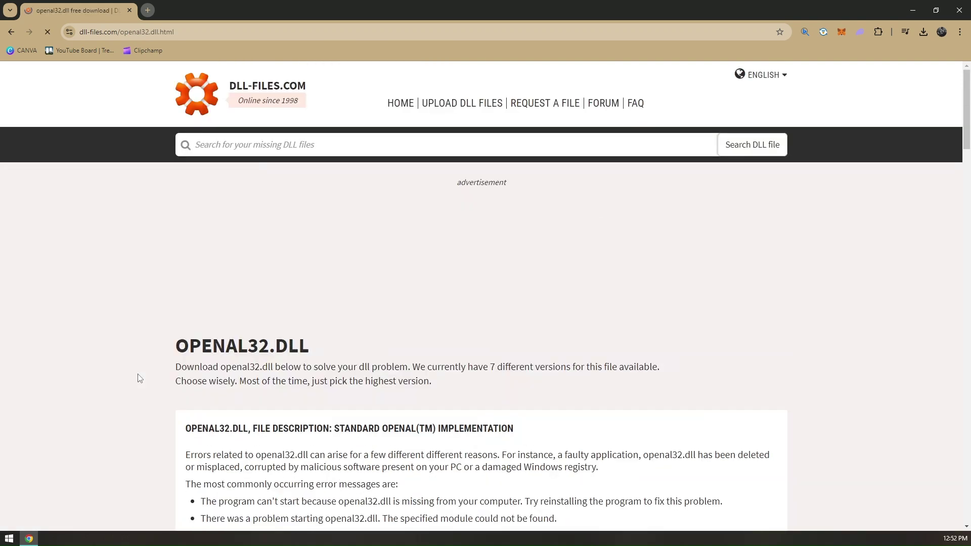
scroll(139, 379, down, 15)
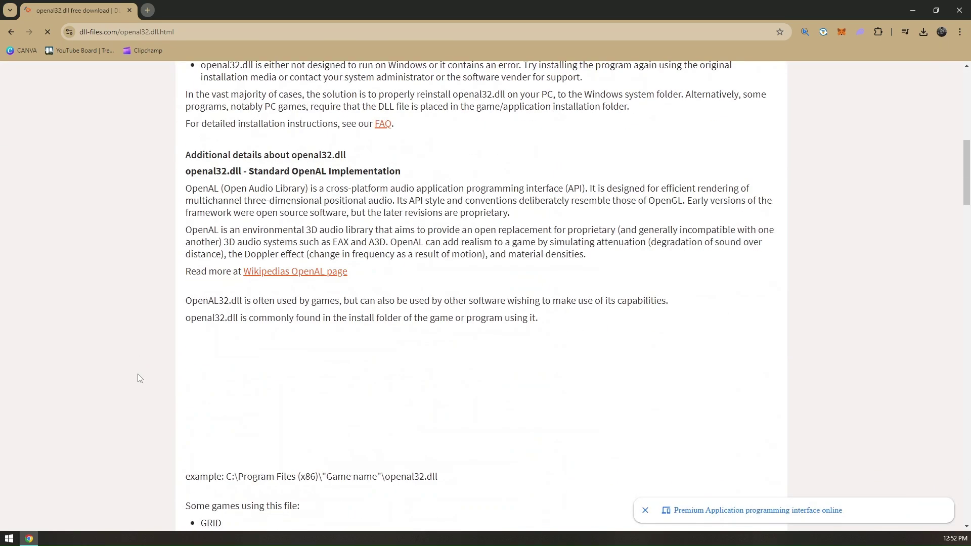
scroll(140, 378, down, 15)
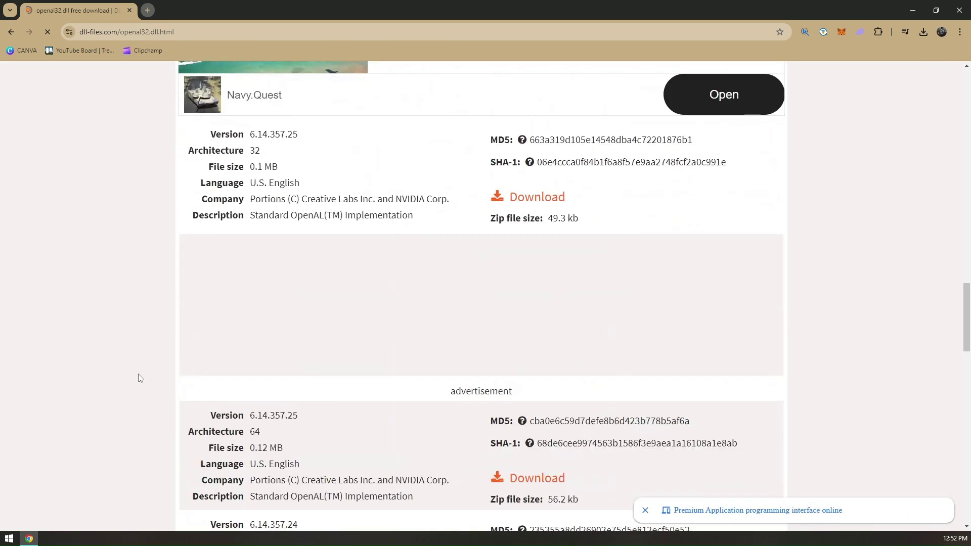
scroll(140, 378, down, 3)
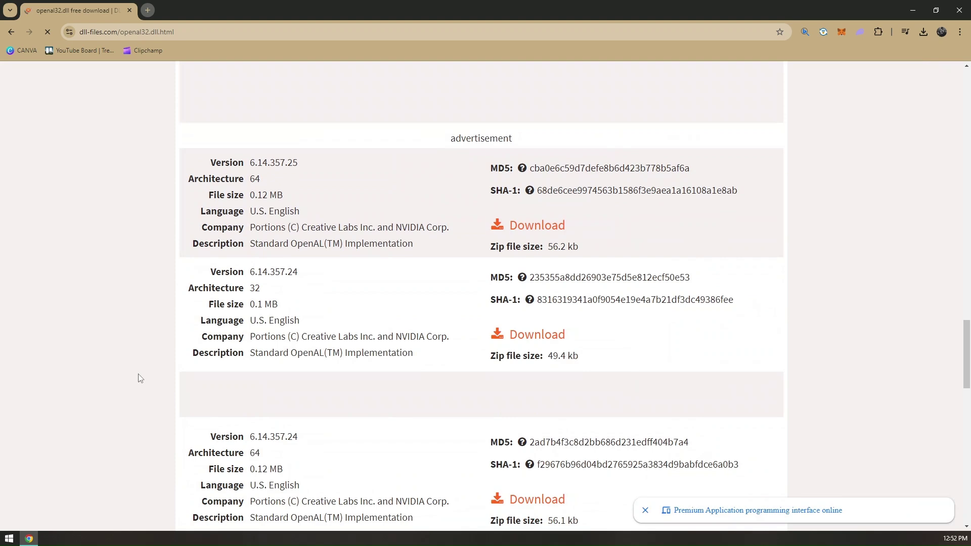
scroll(128, 394, up, 3)
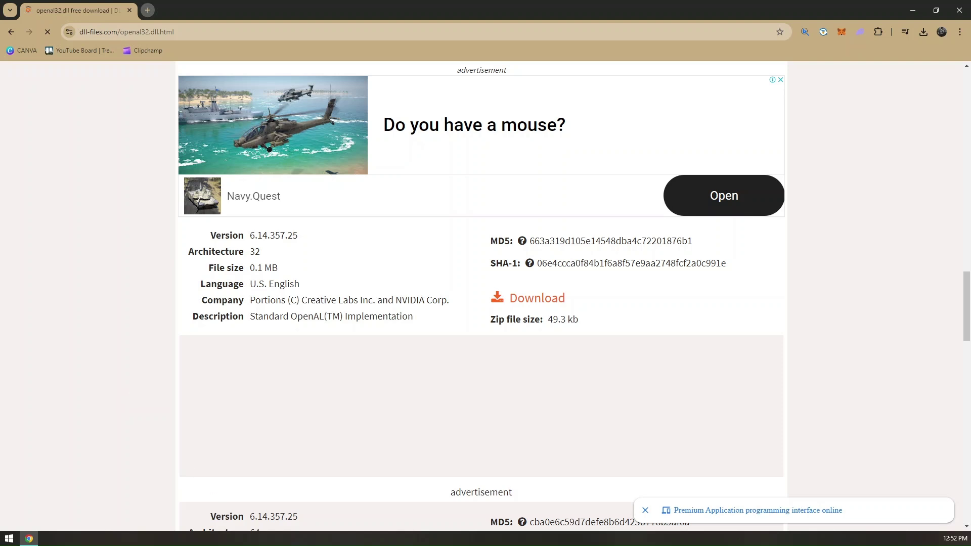
Check This PC's Properties to confirm a 64-bit operating system, then close the About window.
key(super+e)
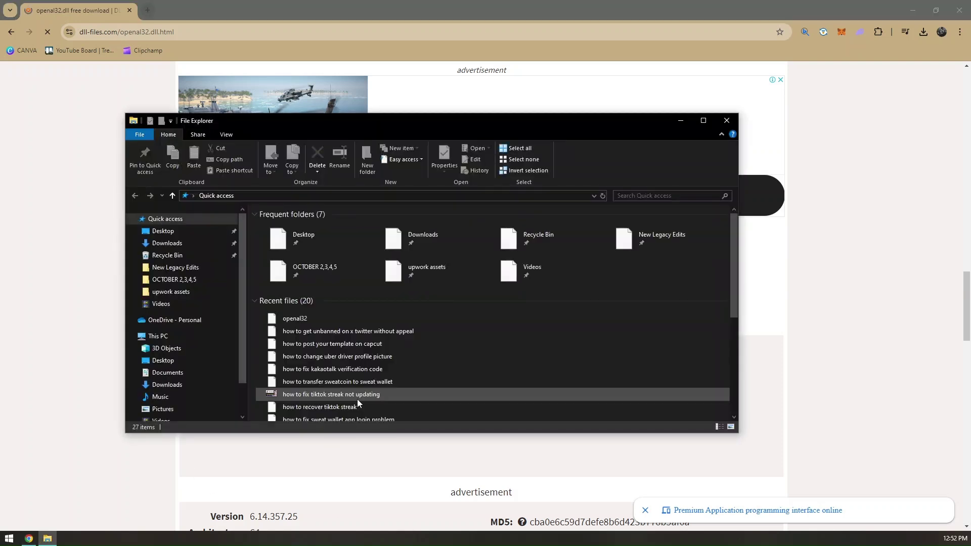
click(177, 335)
right_click(157, 339)
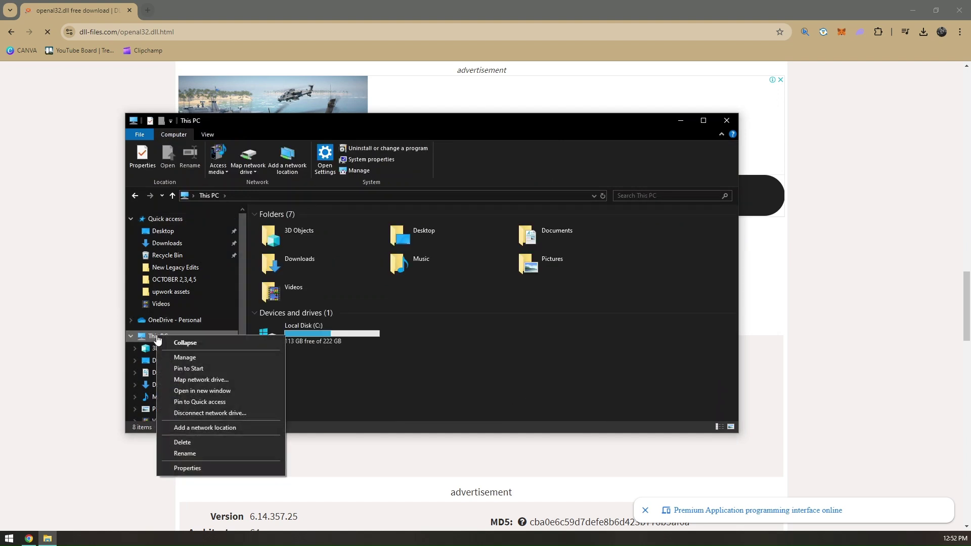
click(202, 470)
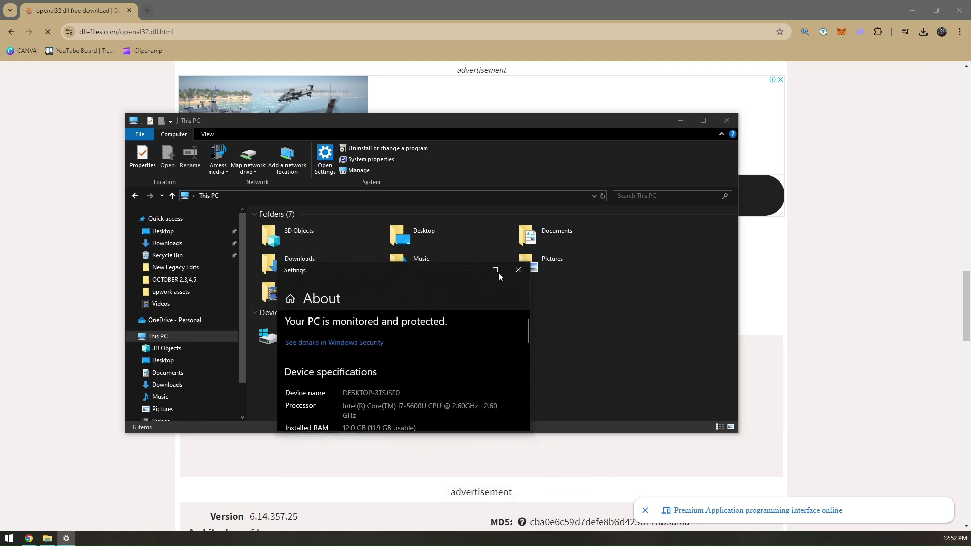
click(499, 271)
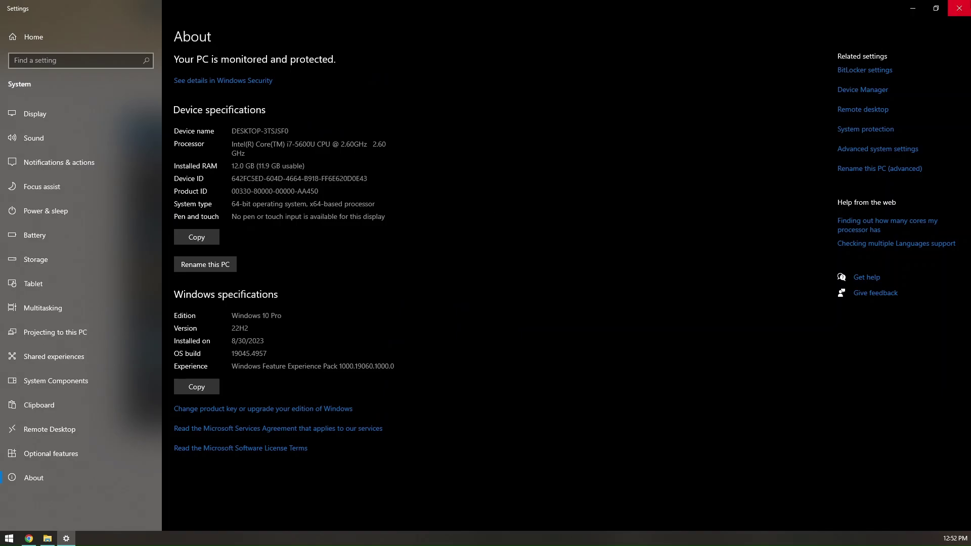
click(958, 8)
Close the This PC window and scroll the openal32.dll page.
click(722, 123)
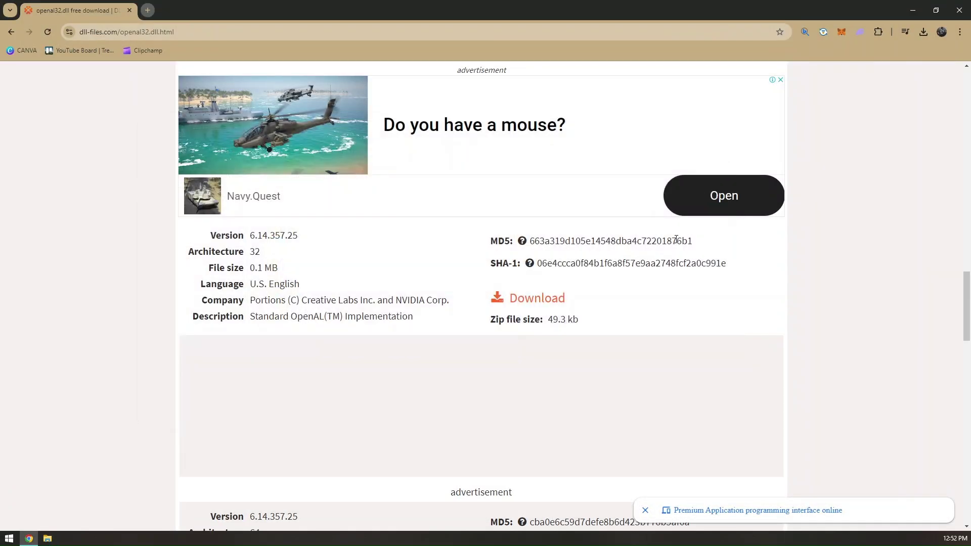
scroll(504, 335, down, 3)
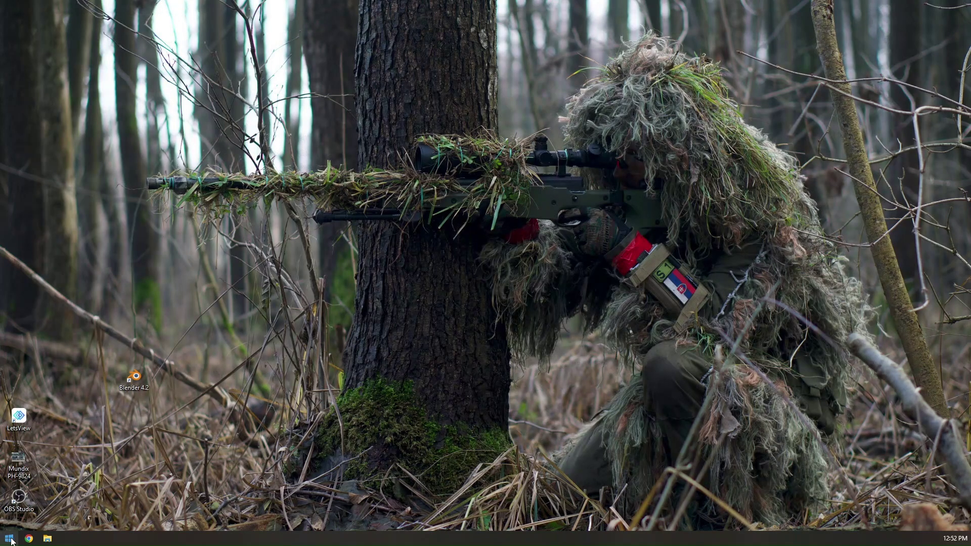
Open the downloaded openal32 zip from the Downloads folder.
click(48, 539)
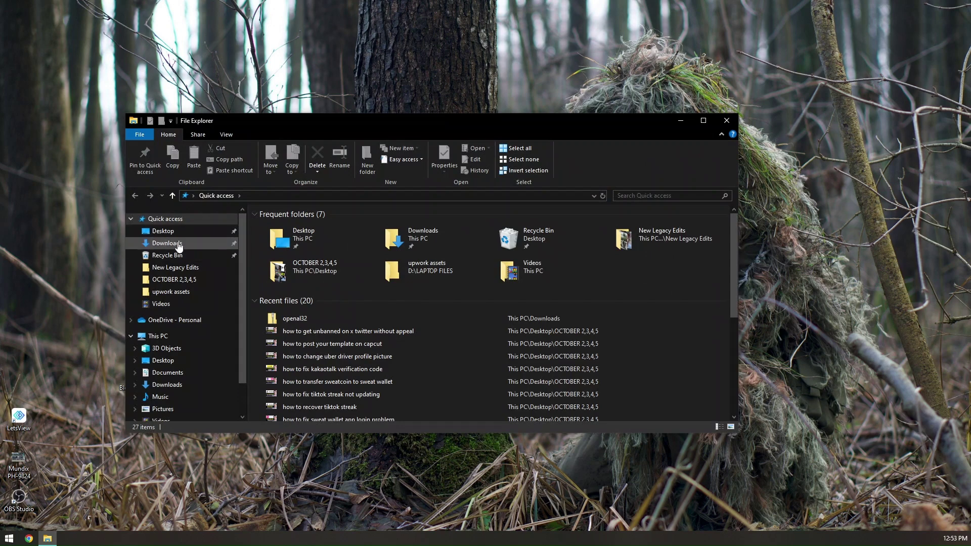
click(166, 243)
click(276, 242)
double_click(276, 242)
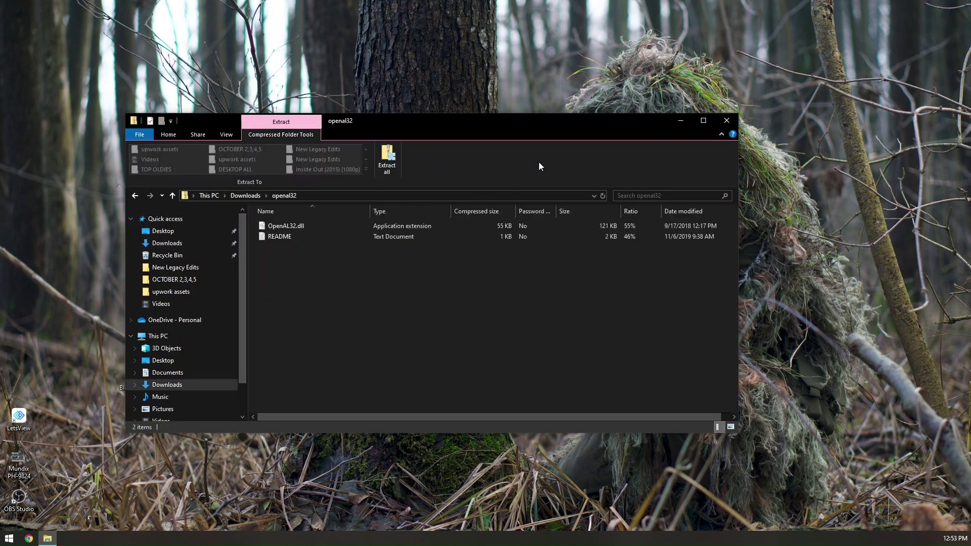
drag(469, 132, 644, 201)
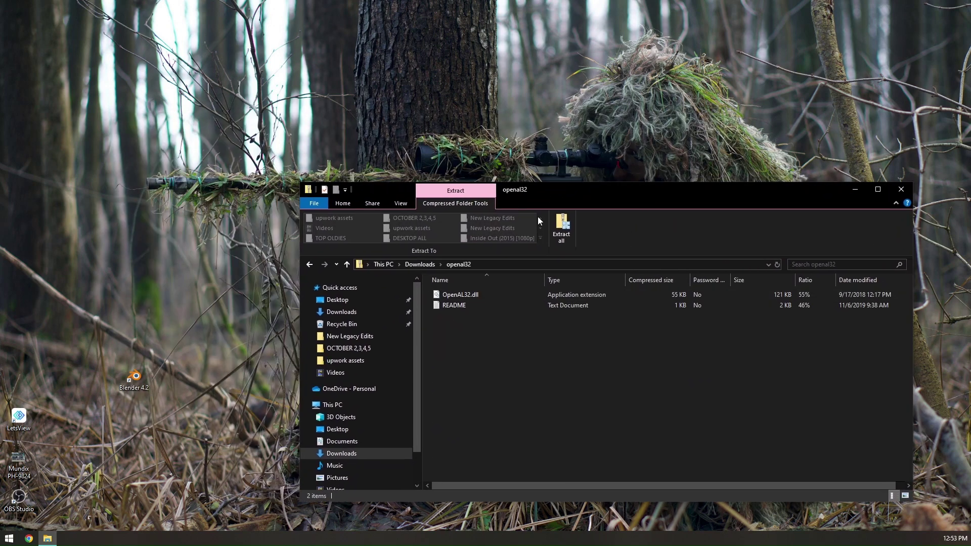
Copy OpenAL32.dll from the archive and paste it onto the desktop.
click(480, 294)
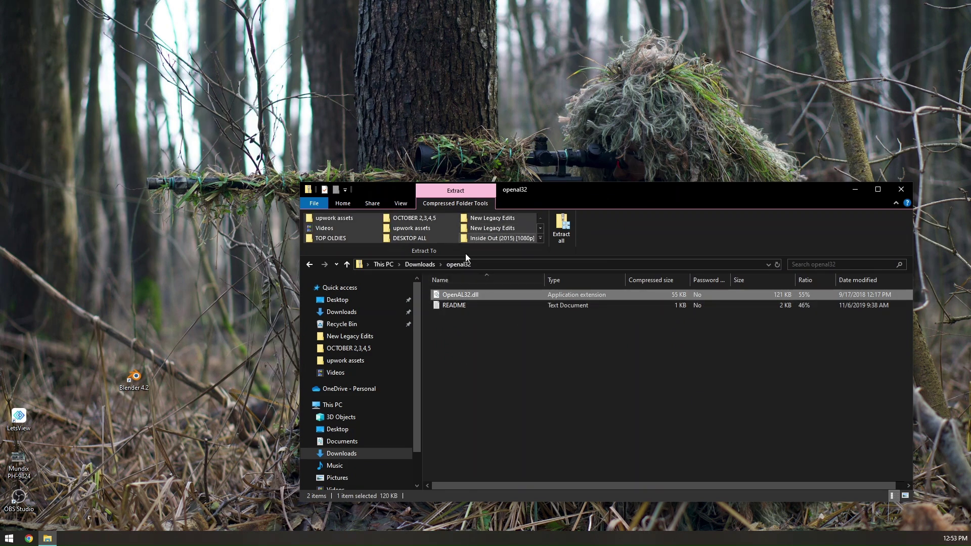
drag(454, 297, 192, 304)
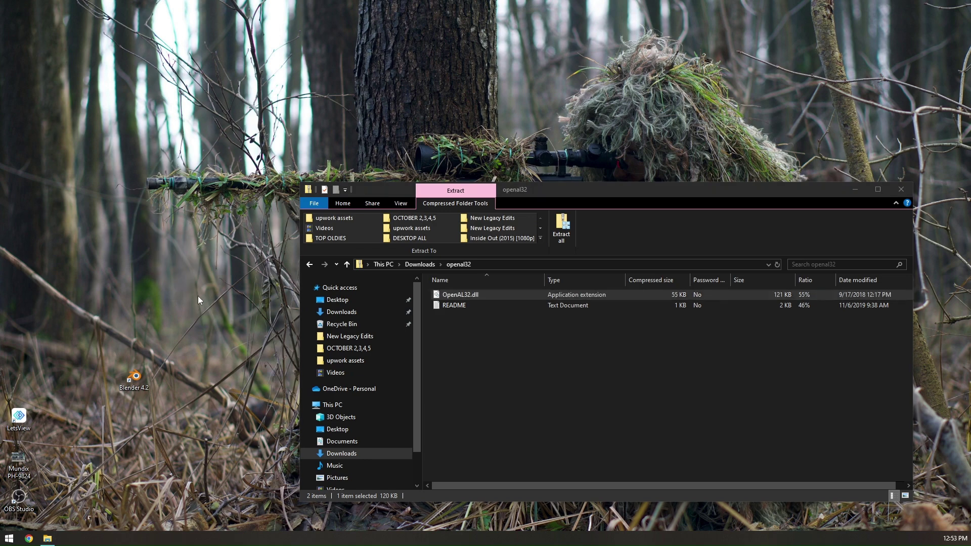
drag(515, 194, 515, 216)
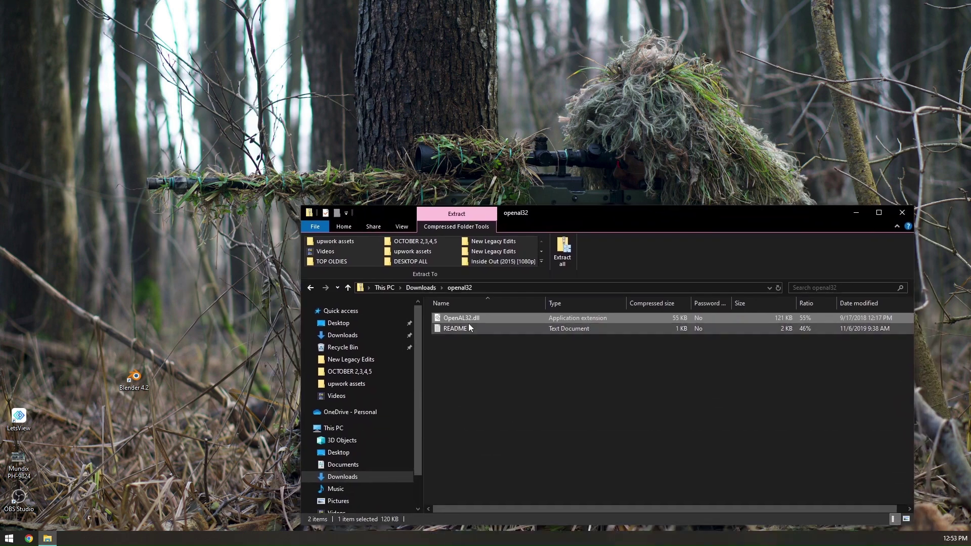
right_click(463, 319)
click(475, 350)
click(170, 293)
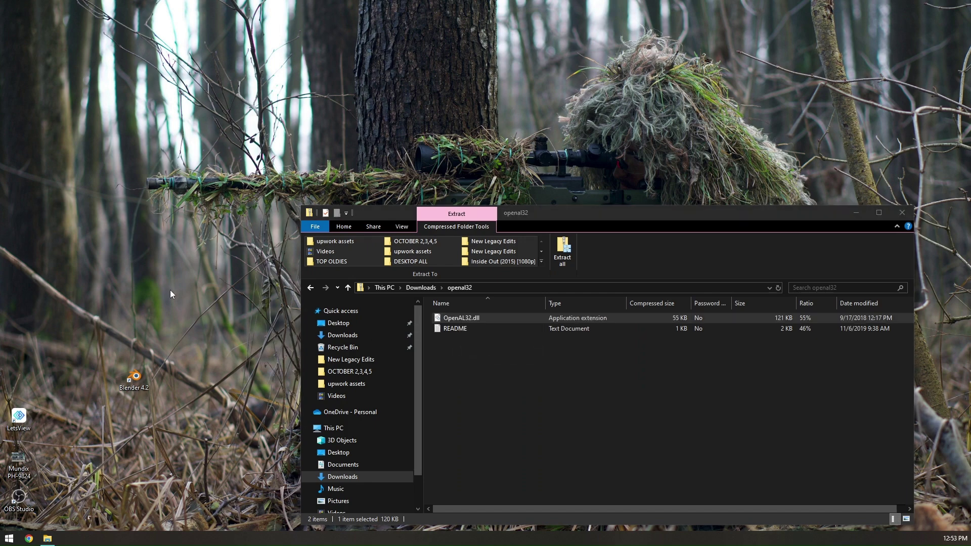
right_click(170, 292)
click(200, 334)
Bring the openal32 archive window back, reposition it, and minimize it.
key(alt+Tab)
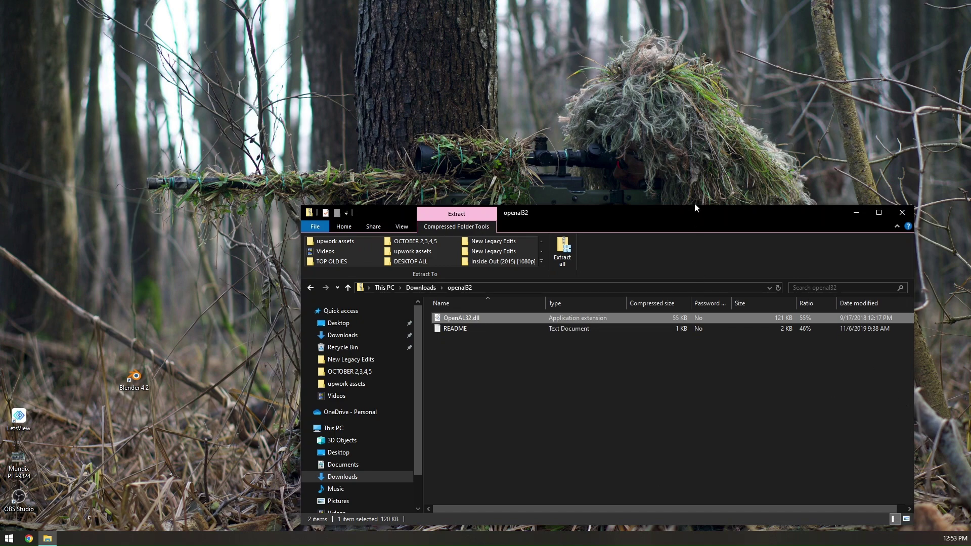
drag(687, 215, 593, 166)
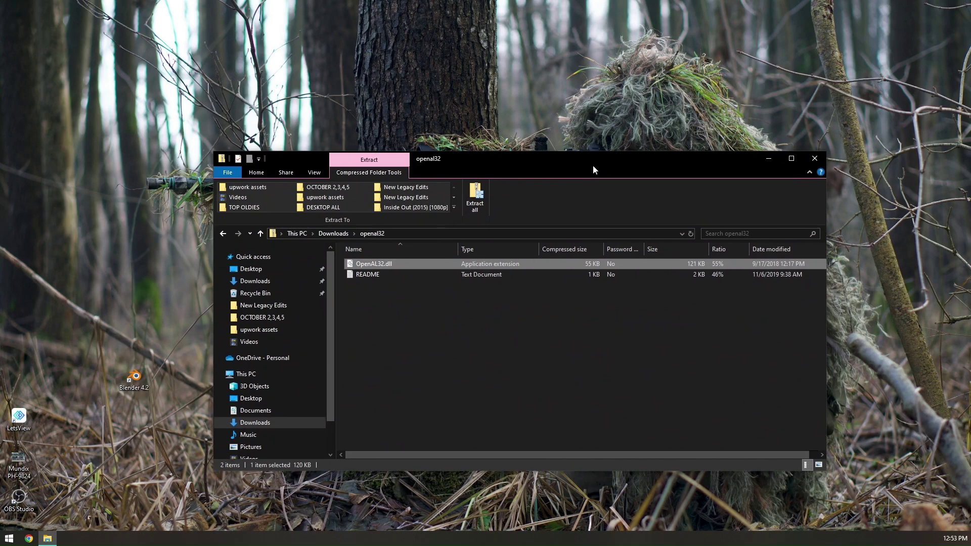
click(767, 159)
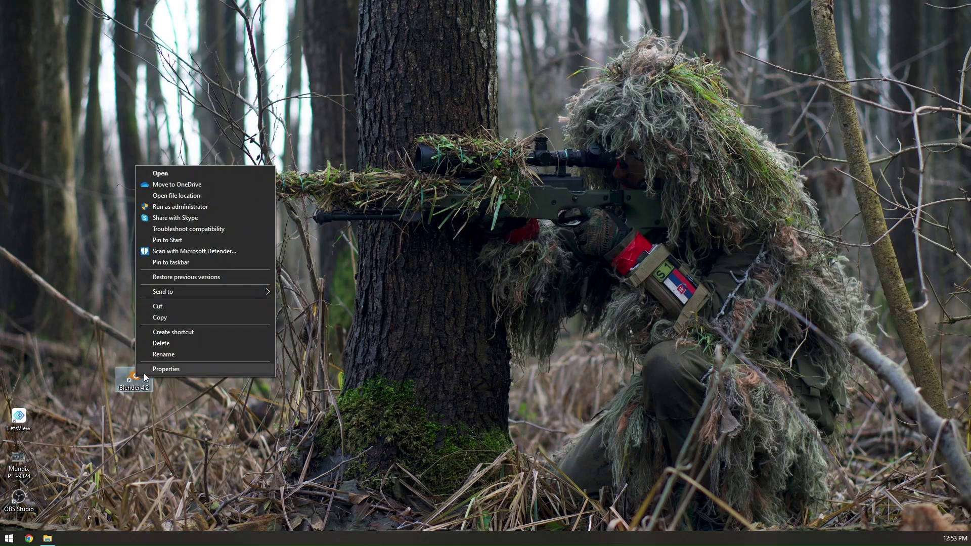
Open Blender 4.2's install folder through its shortcut's file location.
click(166, 368)
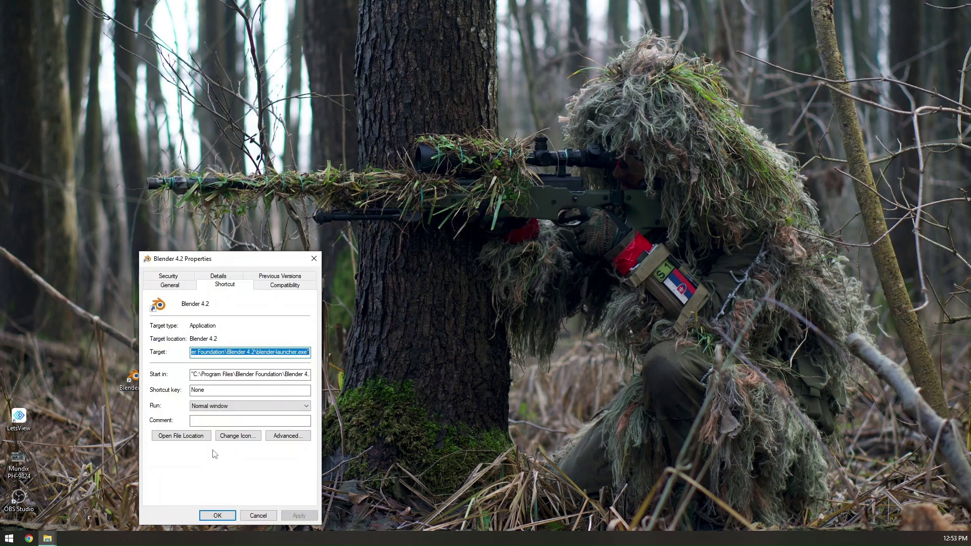
click(190, 438)
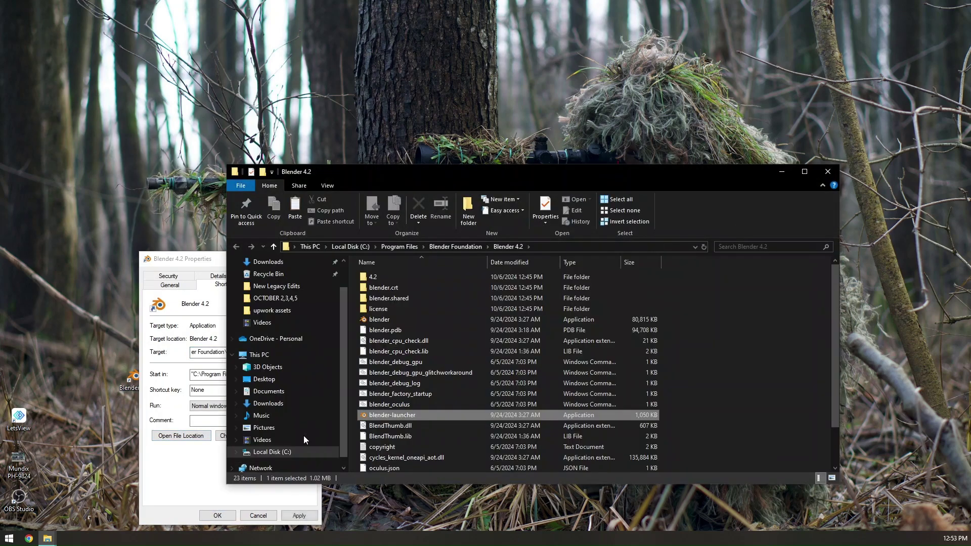
drag(405, 177, 363, 157)
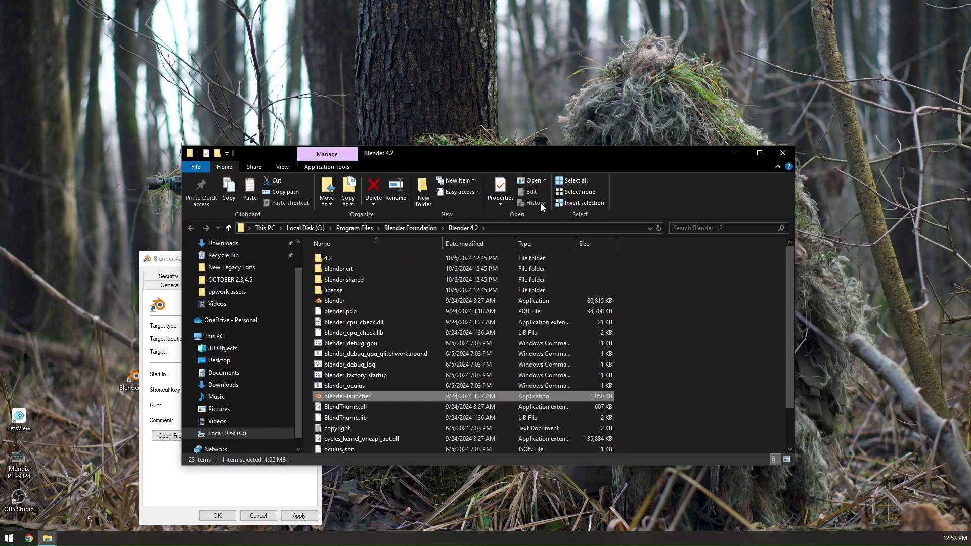
Search the folder for 'open' and select Blender's OpenAL32.dll (1.04 MB).
click(683, 229)
text(open)
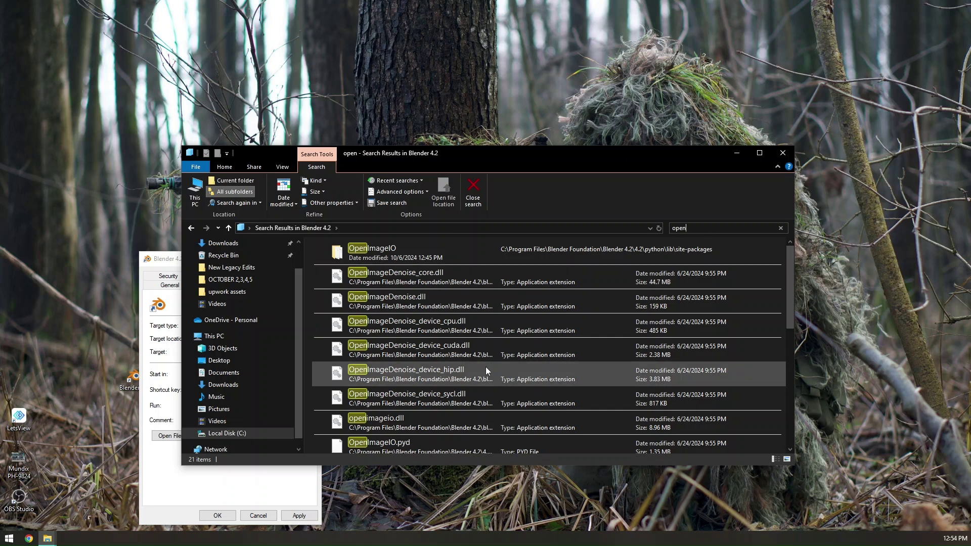
scroll(429, 335, down, 4)
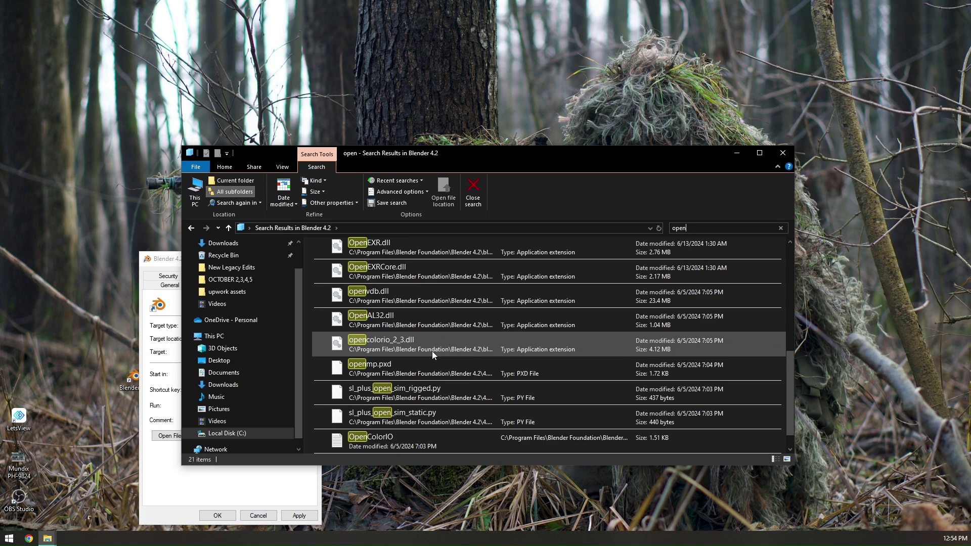
click(383, 321)
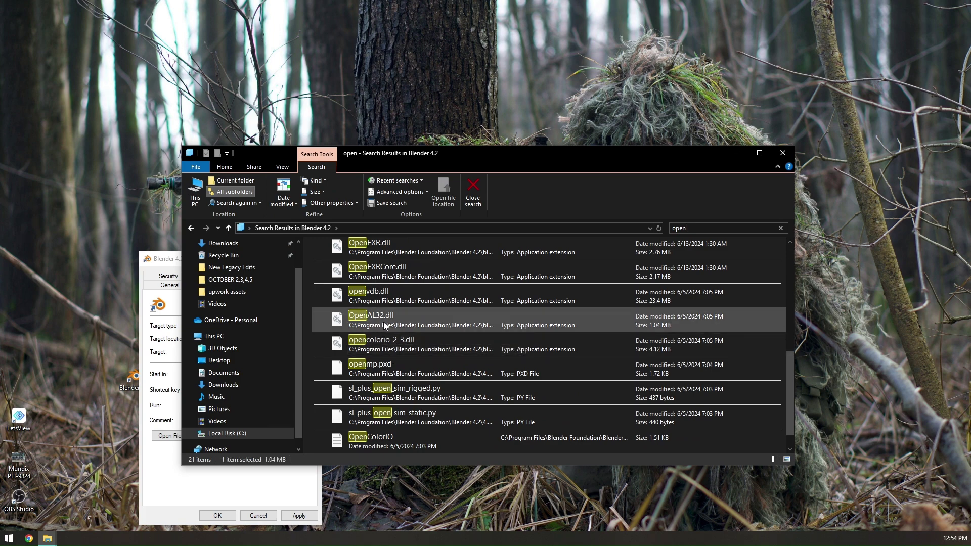
drag(480, 157, 629, 143)
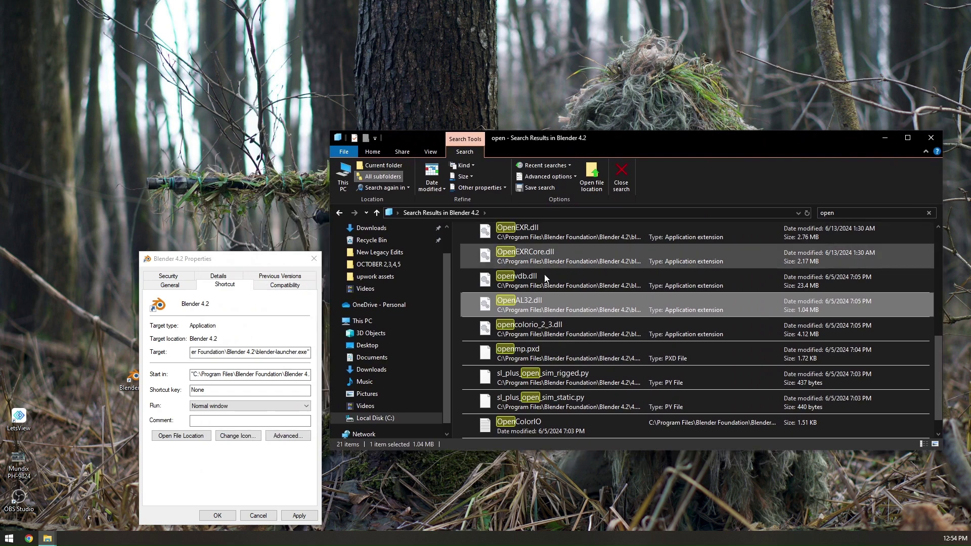
Dismiss the OpenAL32.dll menu and close the Blender 4.2 shortcut properties.
right_click(541, 305)
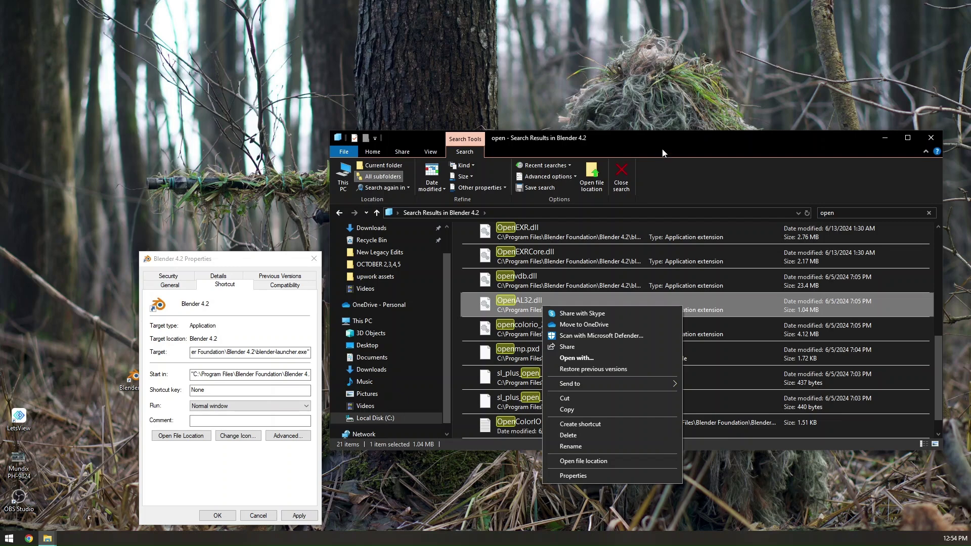
drag(663, 152, 672, 150)
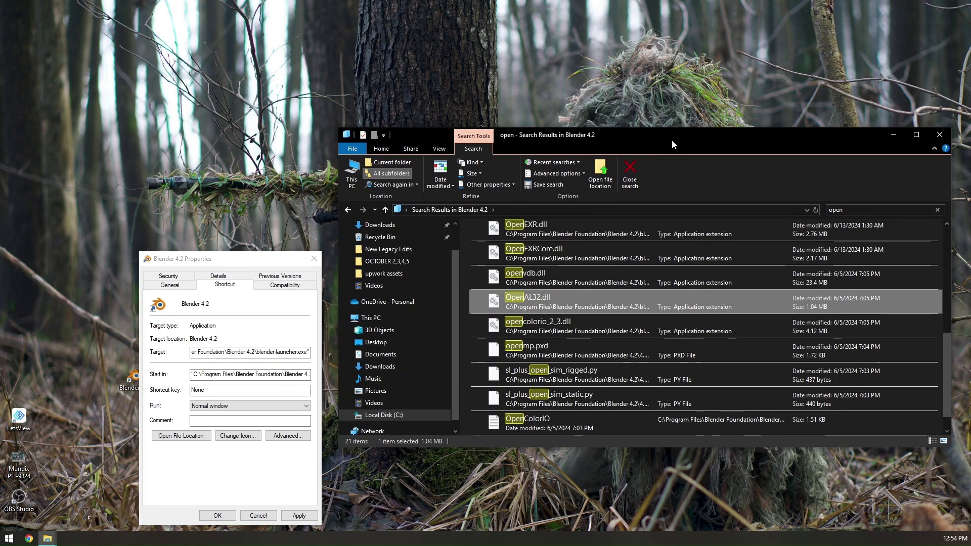
click(312, 260)
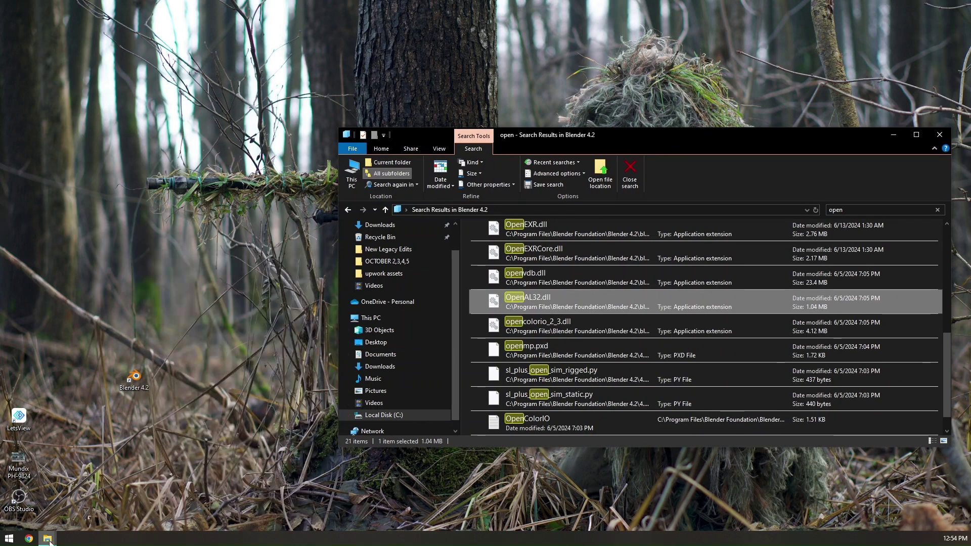
Drag the downloaded OpenAL32.dll over the Blender results, then close the archive window.
mouse_move(49, 539)
click(64, 508)
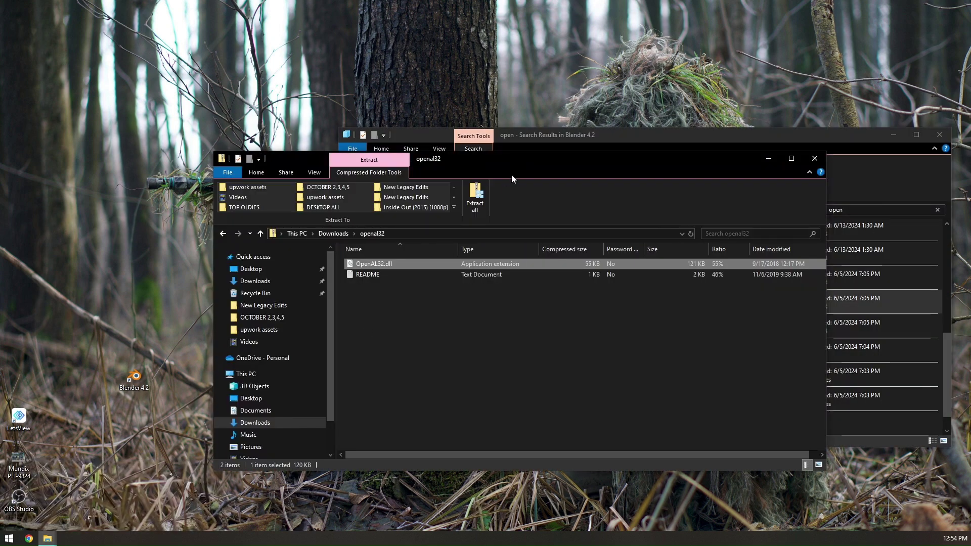
drag(508, 165, 329, 348)
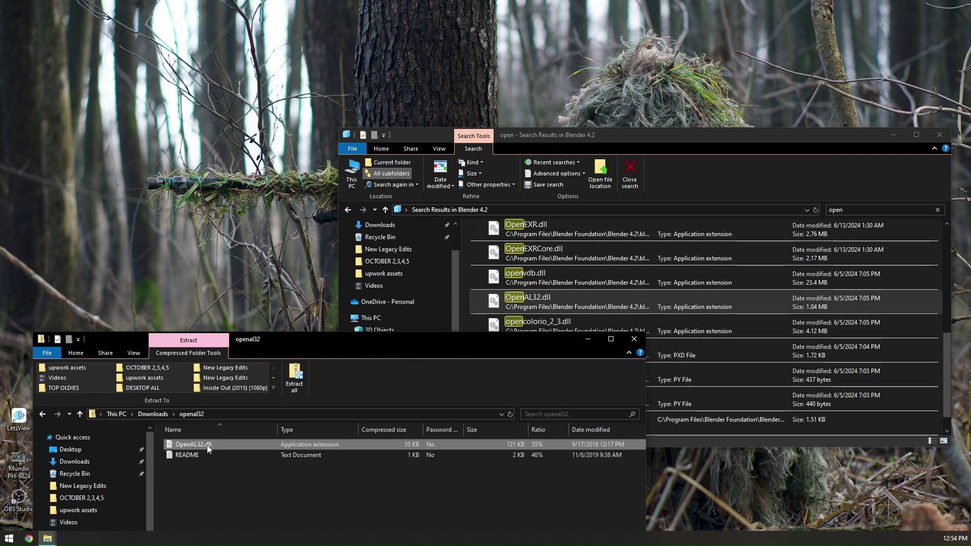
drag(207, 445, 572, 298)
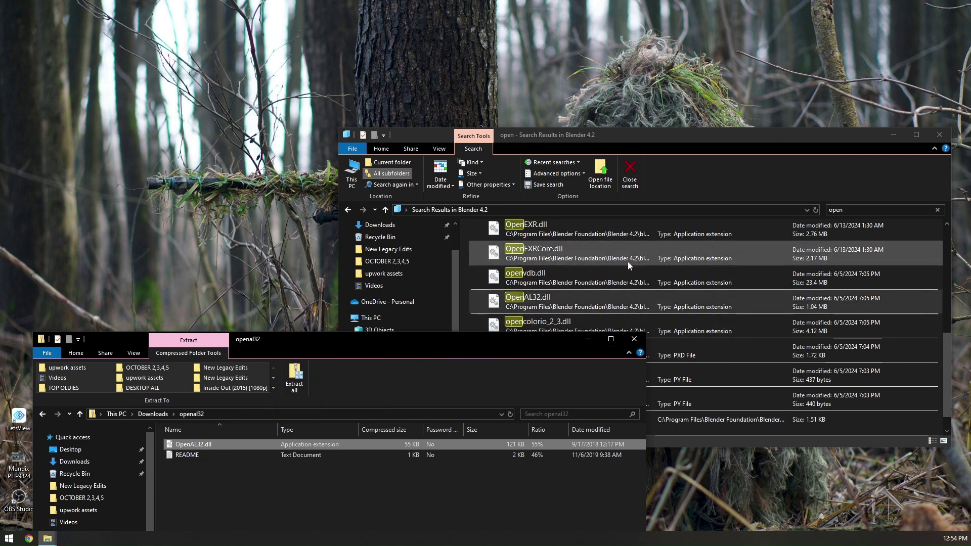
click(633, 339)
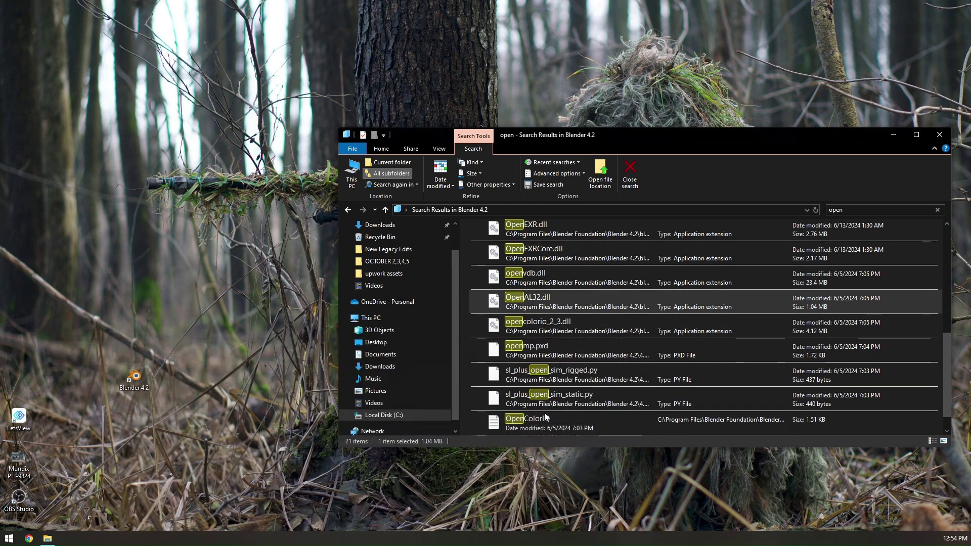